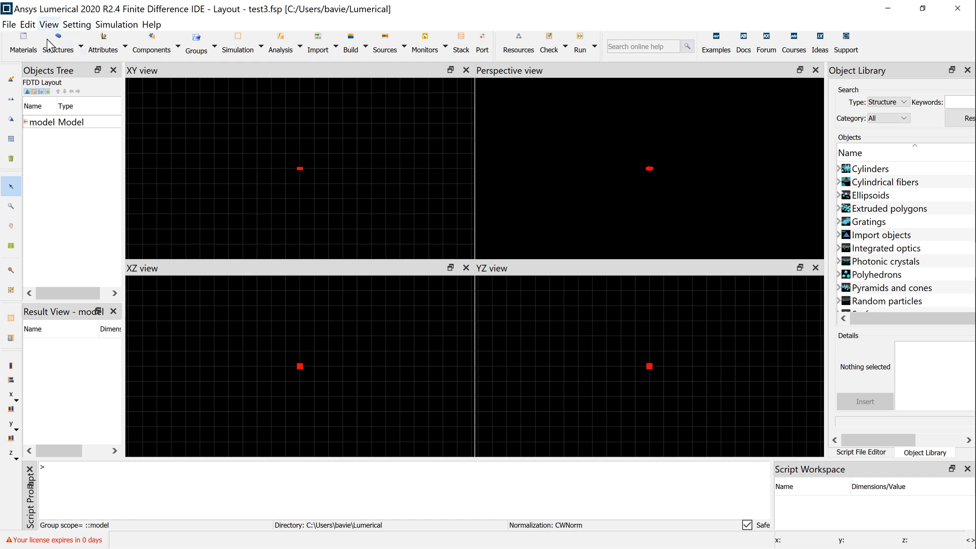
# Step: Add a sphere structure to the model and open its properties to check the radius and the x, y and z position
pyautogui.click(80, 47)
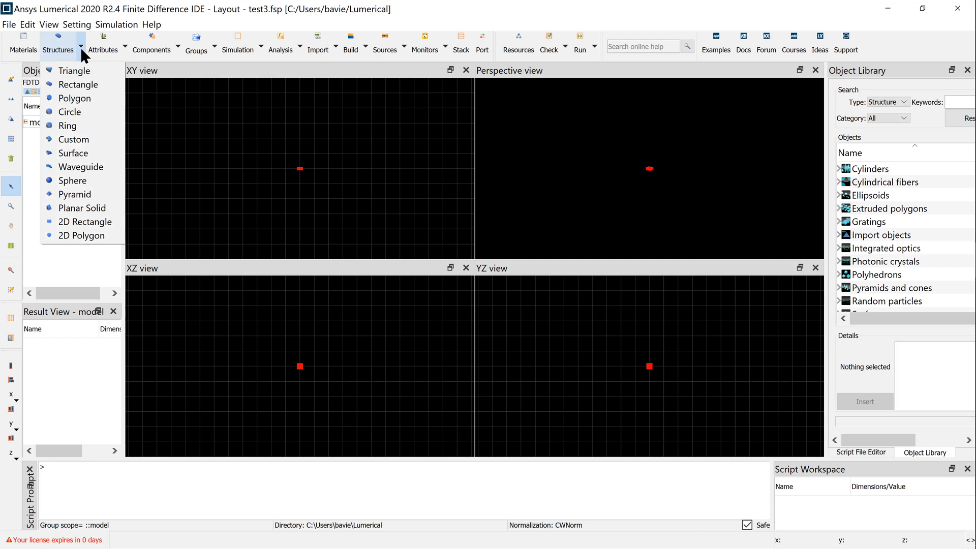
pyautogui.click(93, 181)
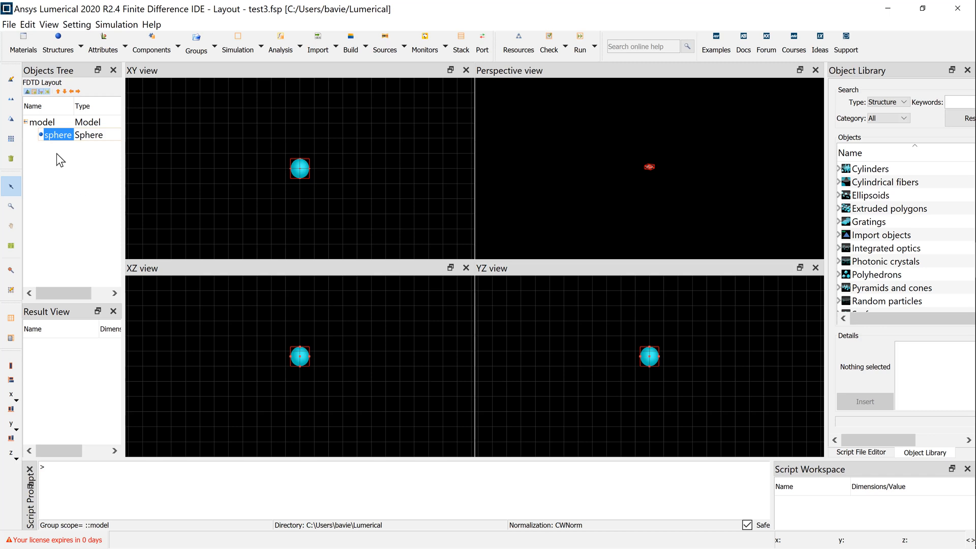
pyautogui.rightClick(53, 138)
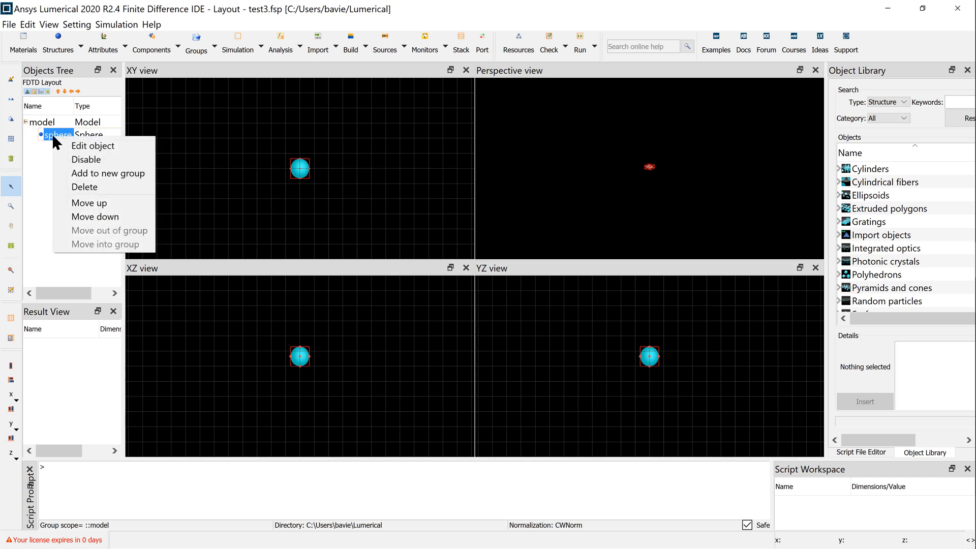
pyautogui.click(84, 147)
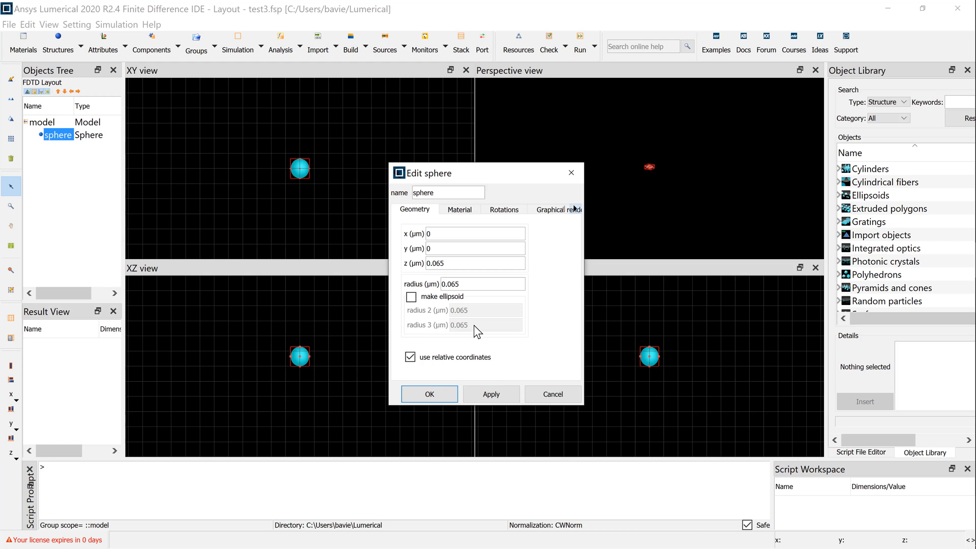
pyautogui.moveTo(442, 285); pyautogui.dragTo(476, 286)
pyautogui.click(455, 264)
pyautogui.click(456, 250)
pyautogui.click(461, 236)
# Step: Set the sphere's material to Si (Silicon) - Palik, look over its rotation and rendering settings, and accept the edits
pyautogui.click(455, 212)
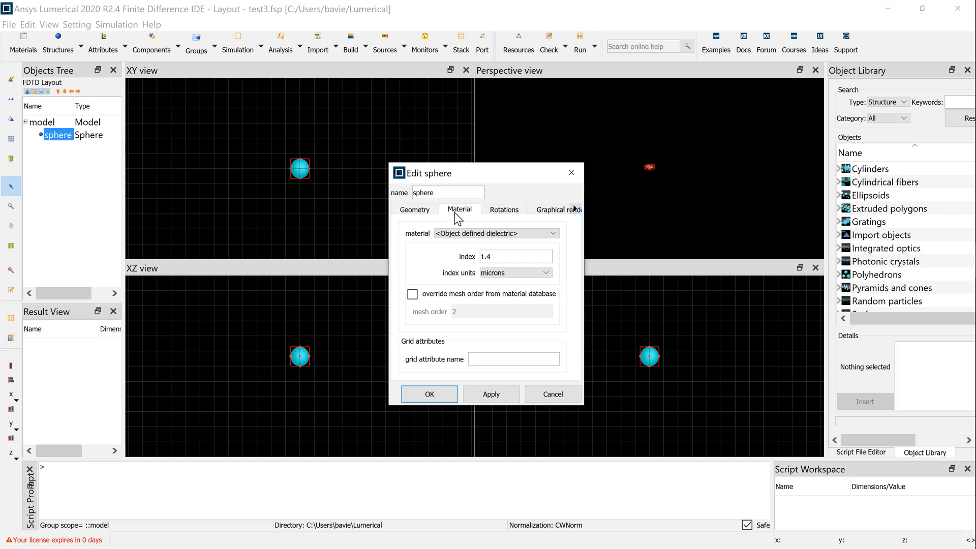
pyautogui.click(490, 235)
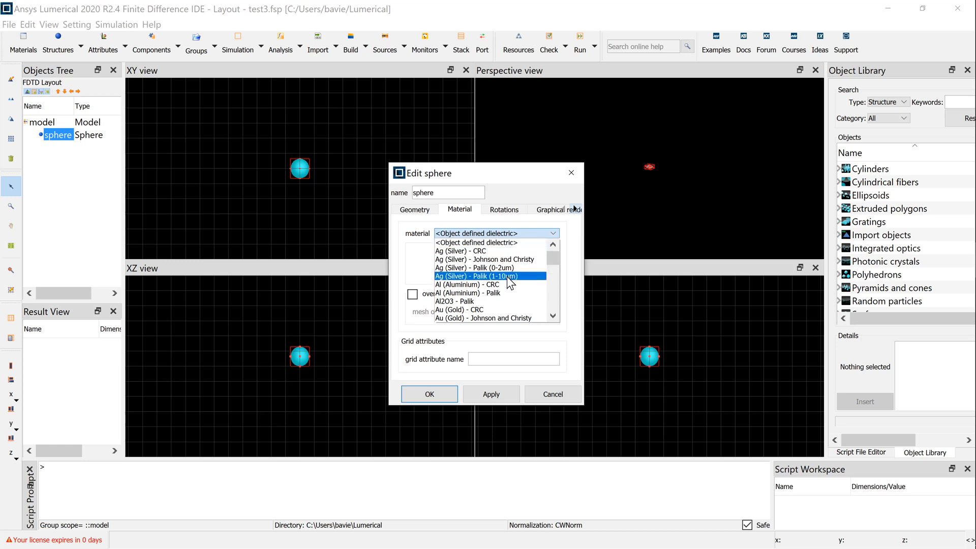
pyautogui.scroll(-9, 508, 278)
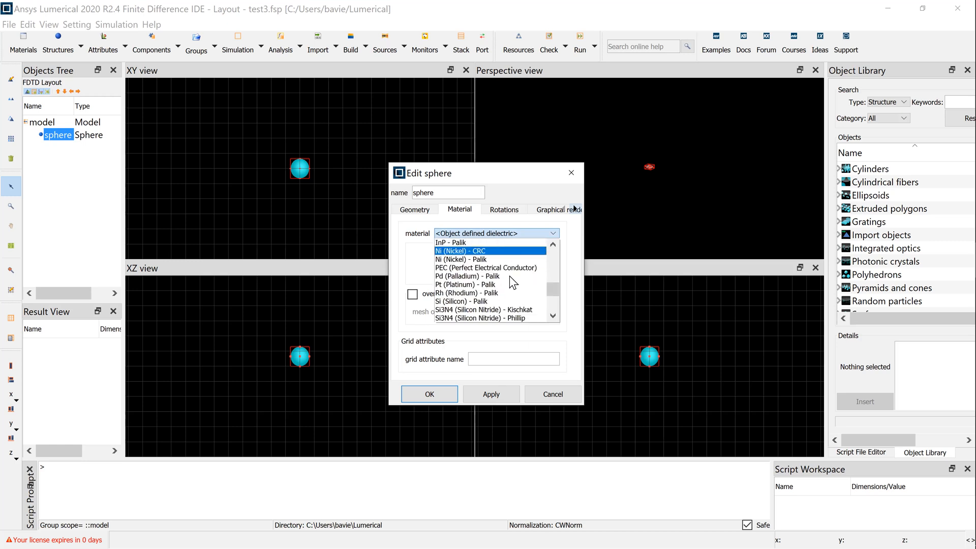
pyautogui.click(505, 301)
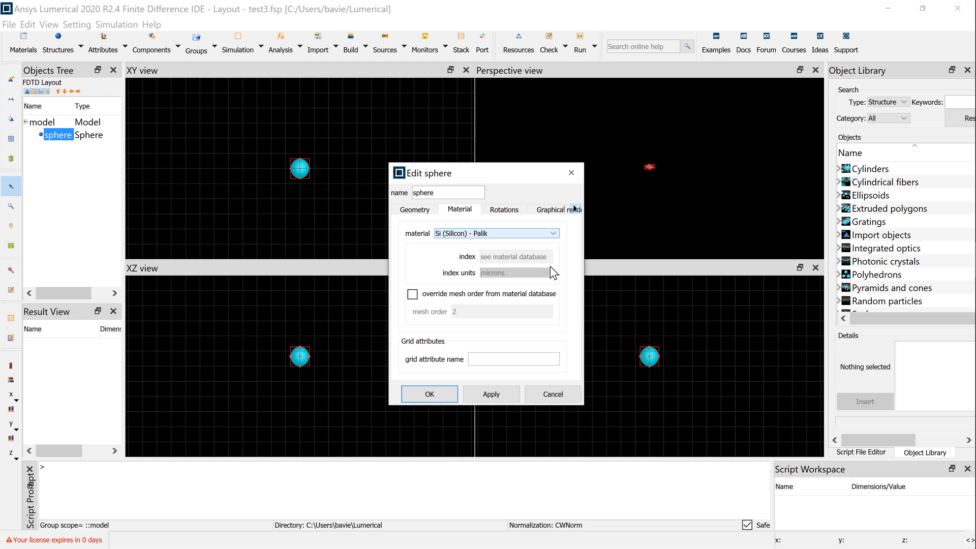
pyautogui.click(510, 210)
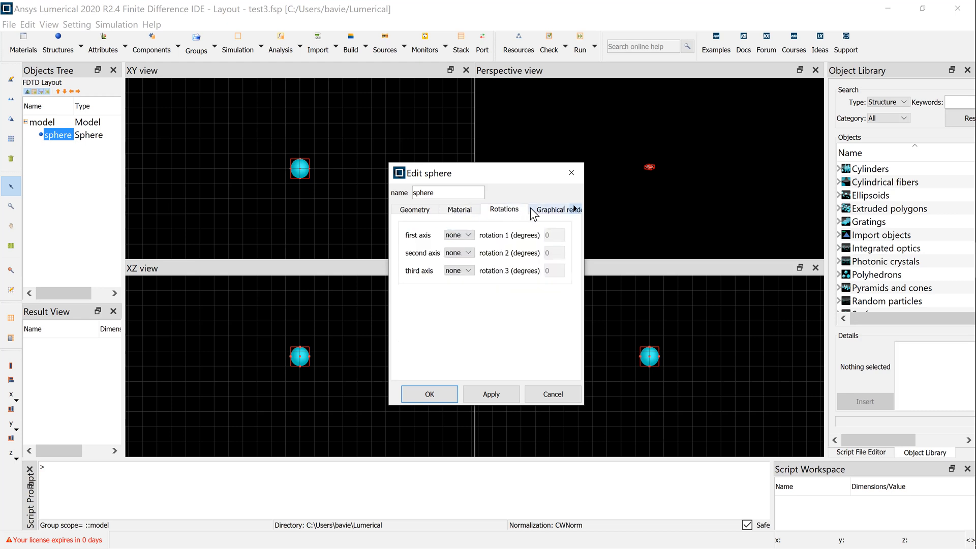
pyautogui.click(544, 211)
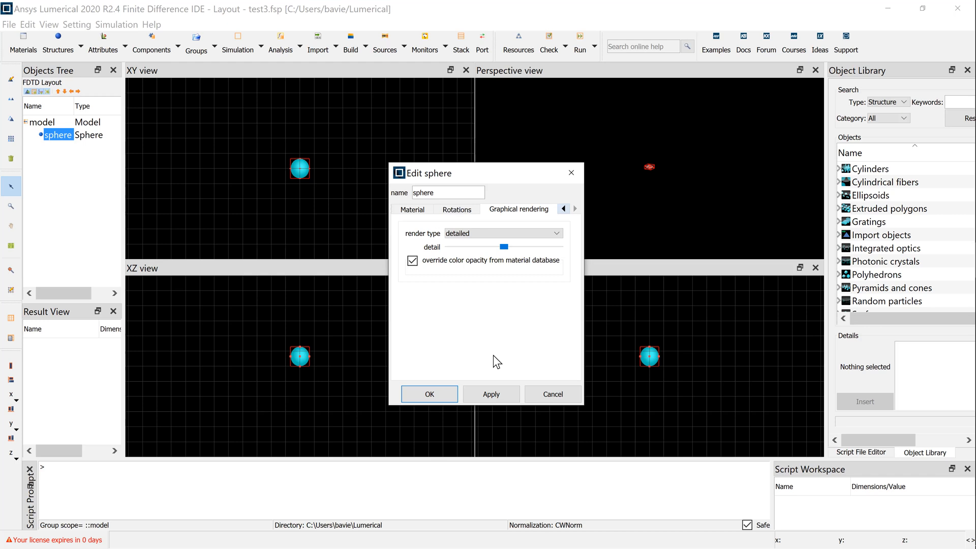
pyautogui.click(441, 395)
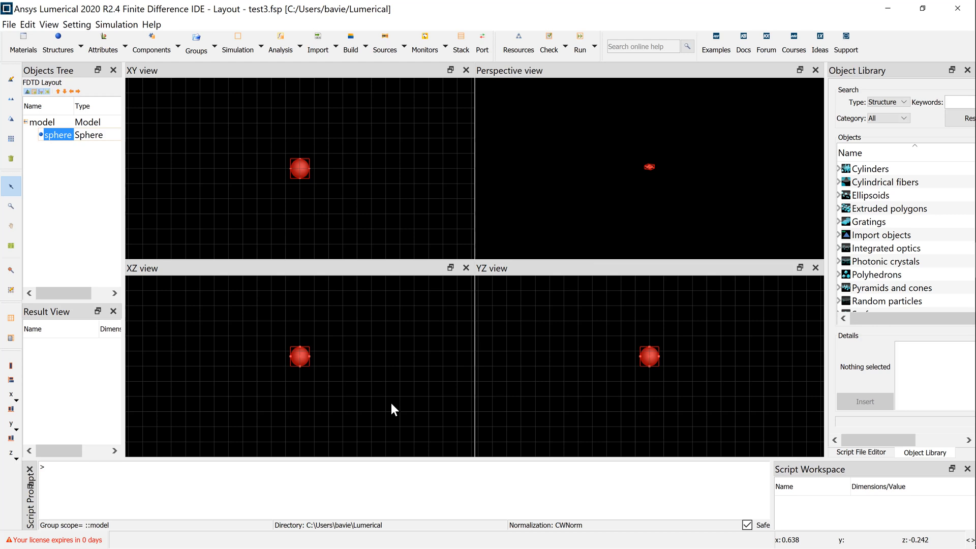
pyautogui.click(59, 187)
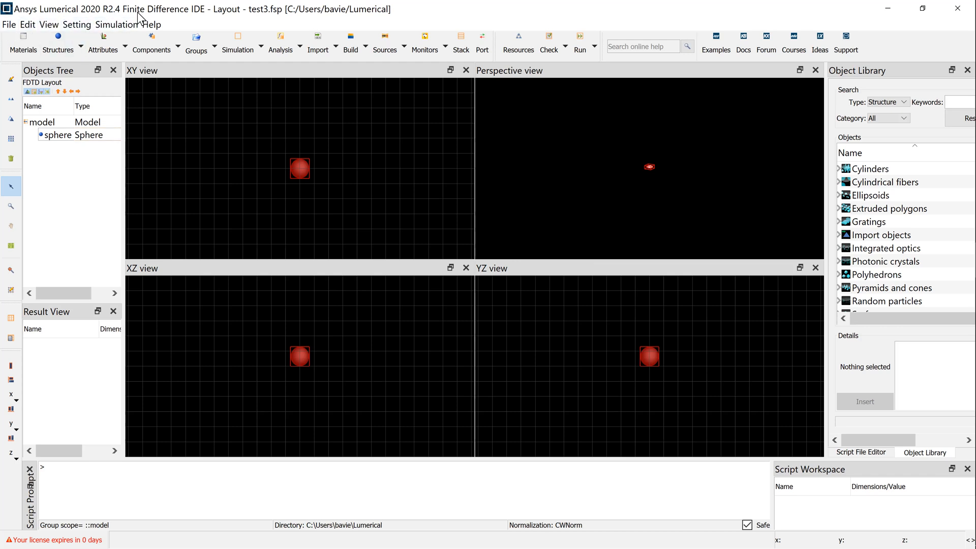
# Step: Add a rectangle structure to the model and open its geometry properties
pyautogui.click(82, 48)
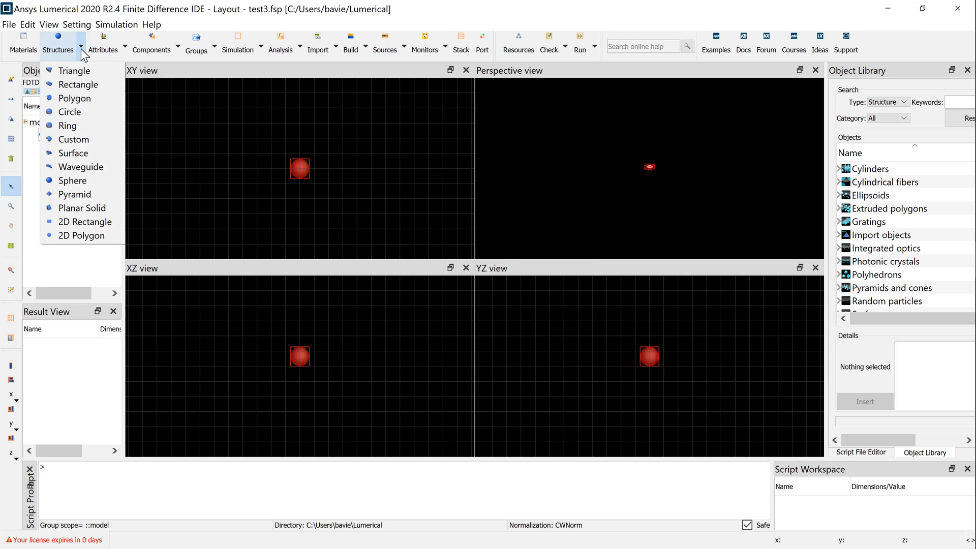
pyautogui.click(96, 87)
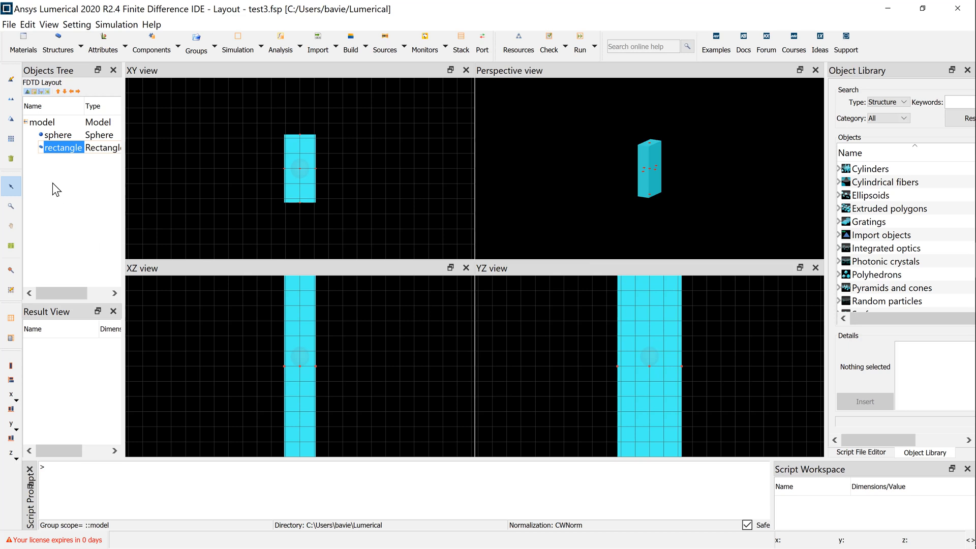
pyautogui.rightClick(65, 145)
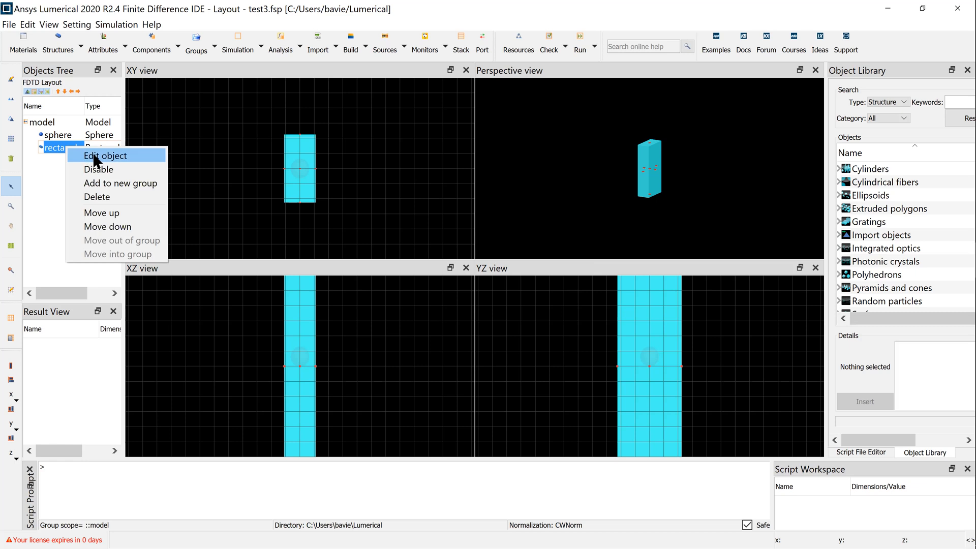
pyautogui.click(93, 152)
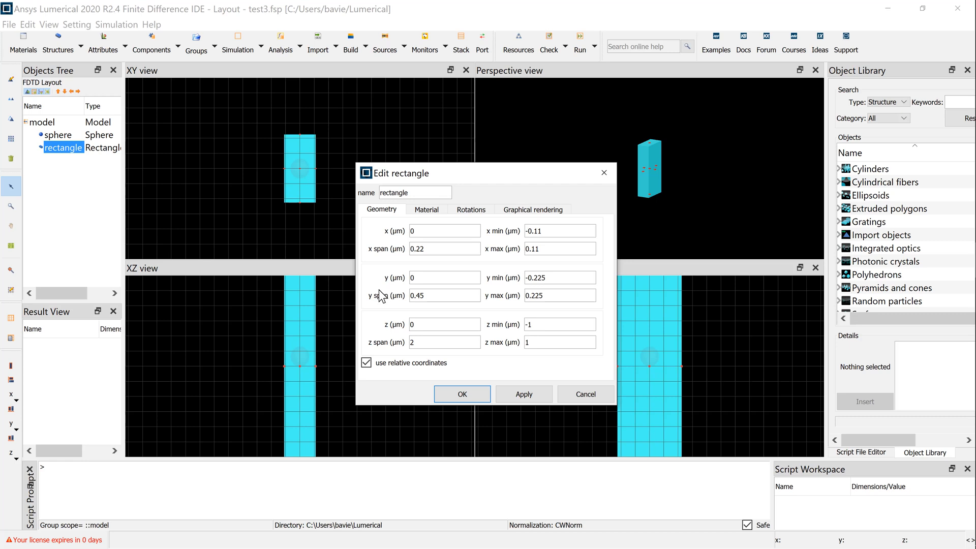
# Step: Edit the refractive index of the rectangle's object-defined dielectric material and accept the edits
pyautogui.click(425, 211)
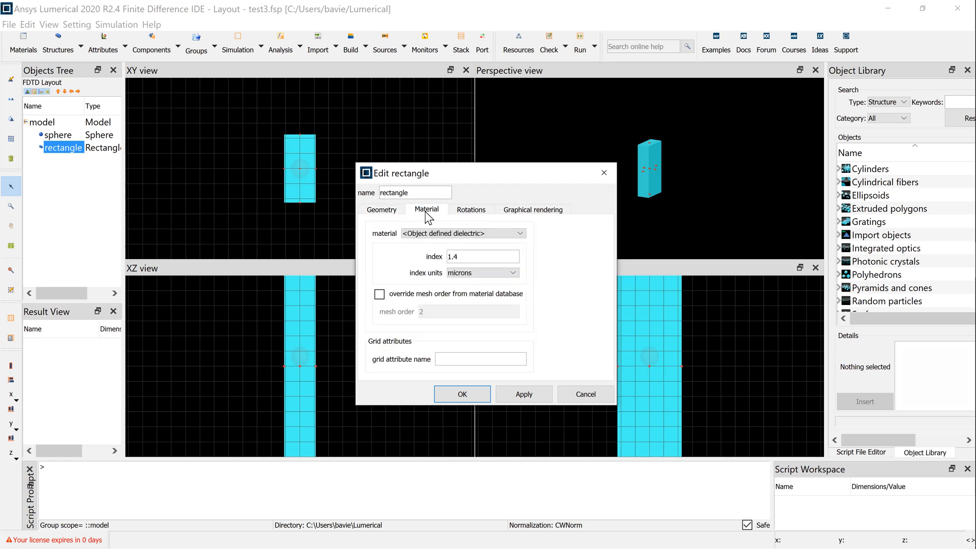
pyautogui.click(481, 257)
pyautogui.press('BackSpace')
pyautogui.press('BackSpace')
pyautogui.click(480, 394)
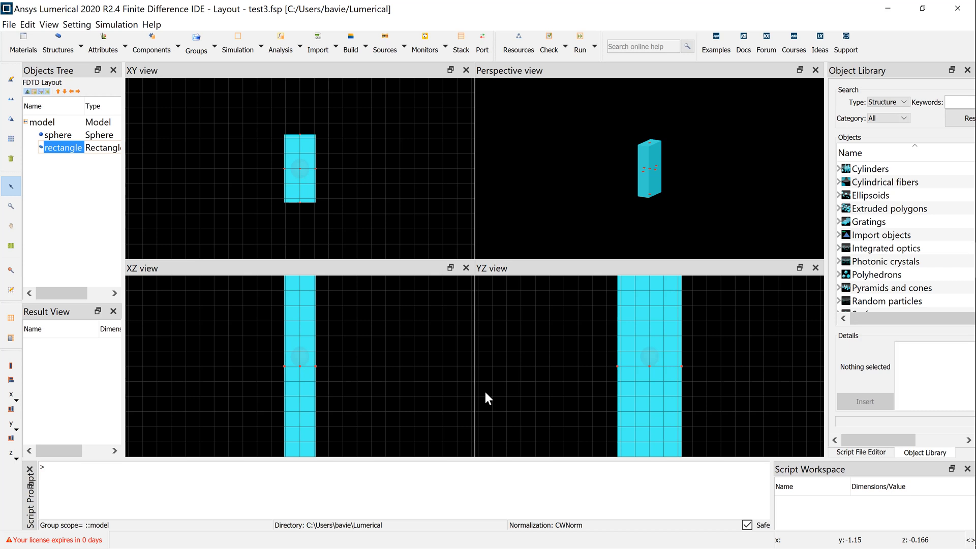
# Step: Move the sphere down one place in the objects tree, below the rectangle, and deselect it
pyautogui.rightClick(55, 136)
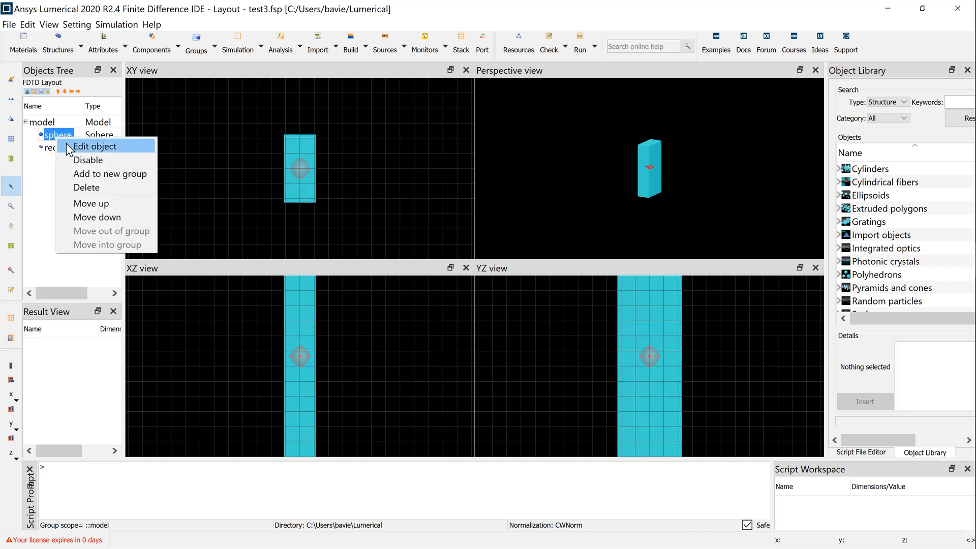
pyautogui.click(115, 217)
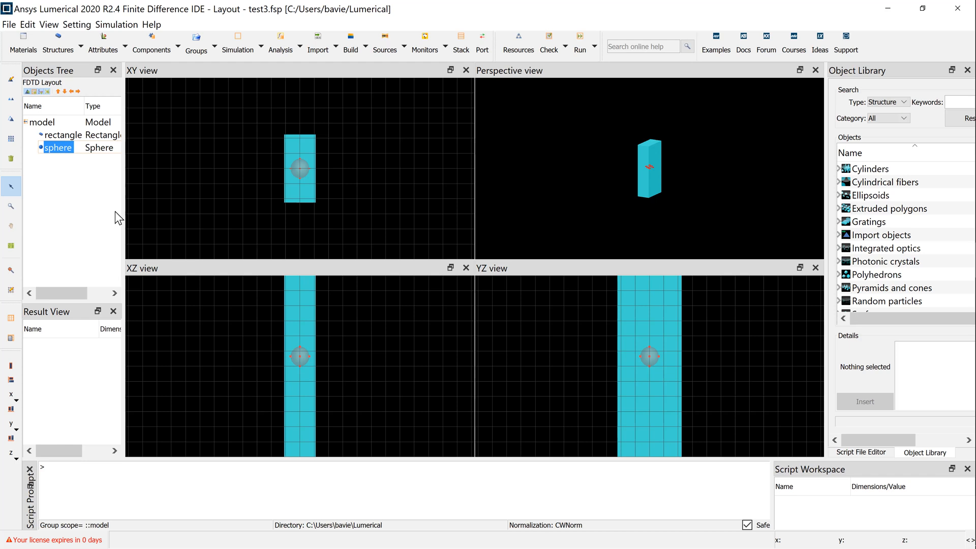
pyautogui.click(100, 192)
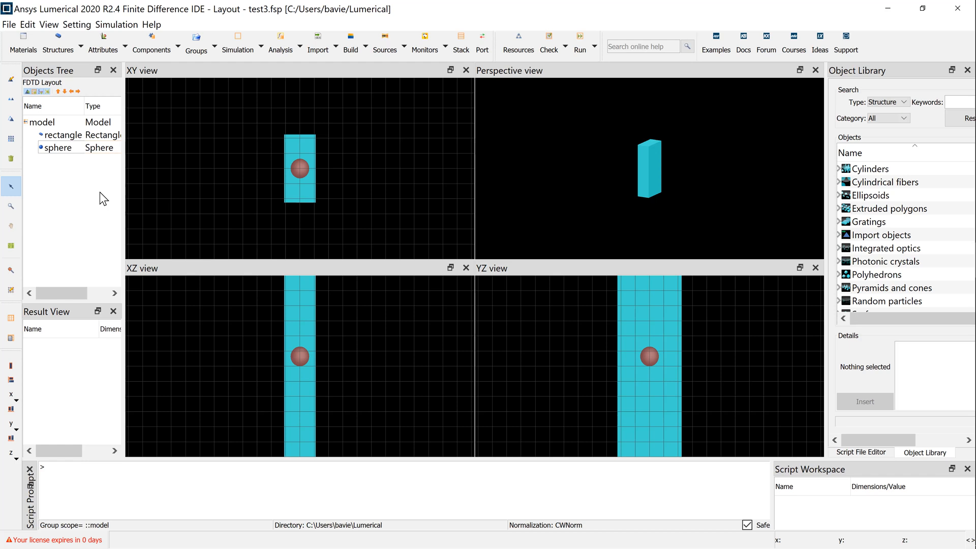
# Step: Save the project under the new file name test4.fsp in the Lumerical folder
pyautogui.click(7, 24)
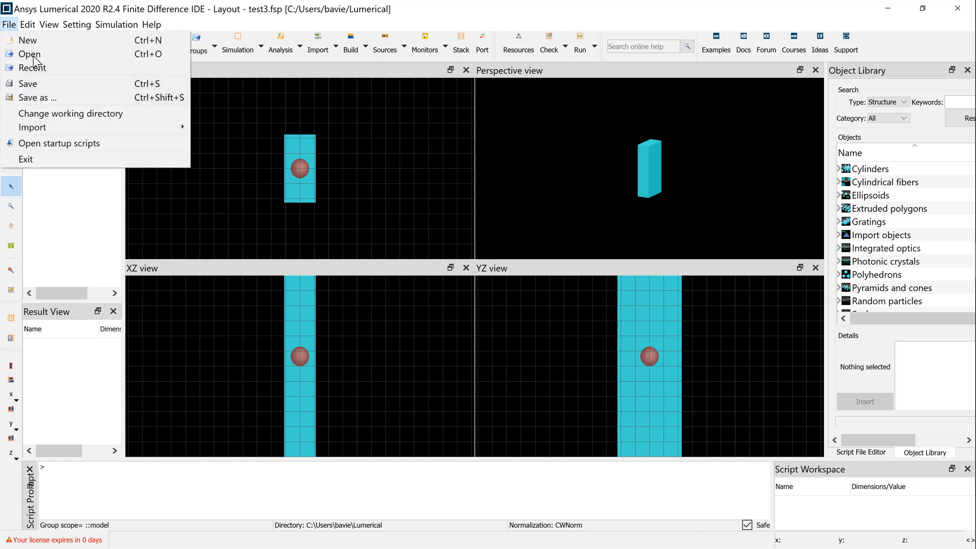
pyautogui.click(47, 98)
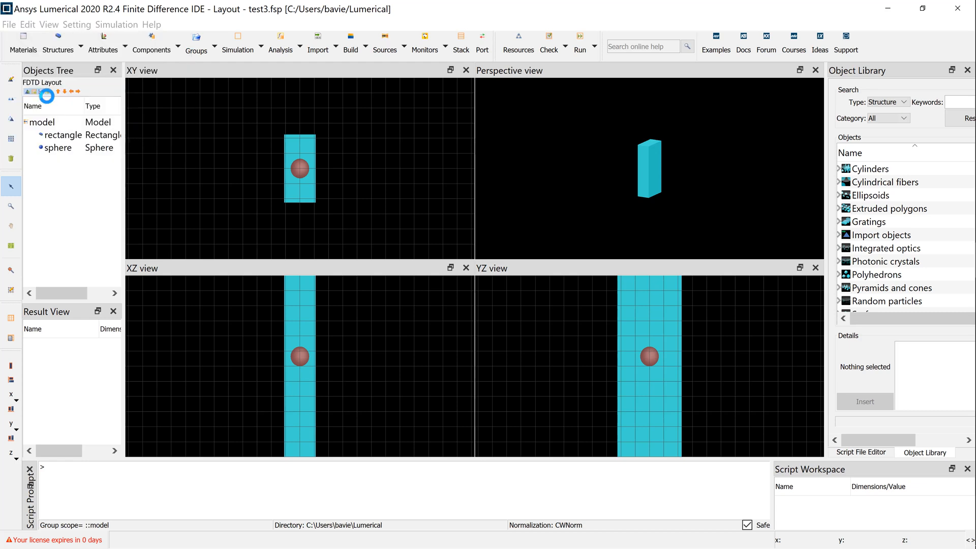
pyautogui.click(121, 452)
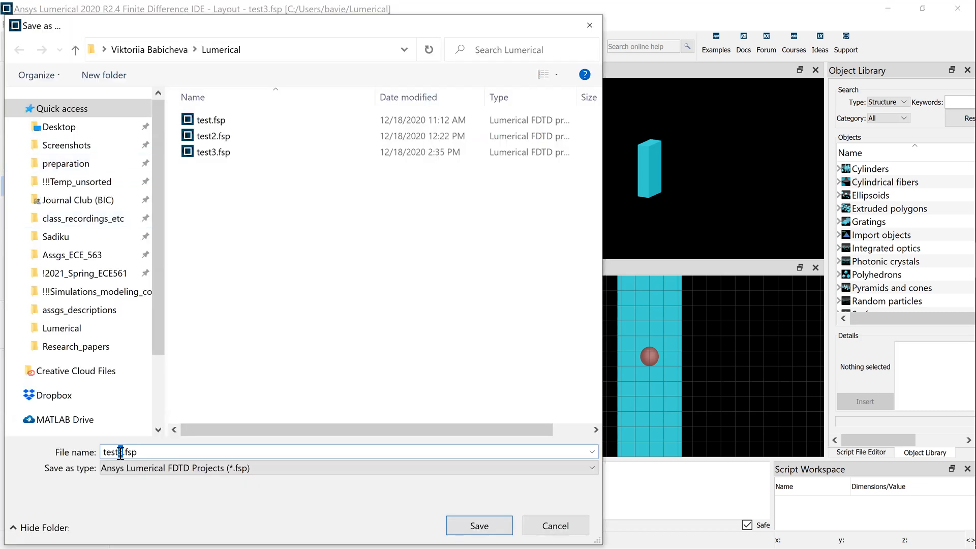
pyautogui.press('BackSpace')
pyautogui.write('4')
pyautogui.click(460, 526)
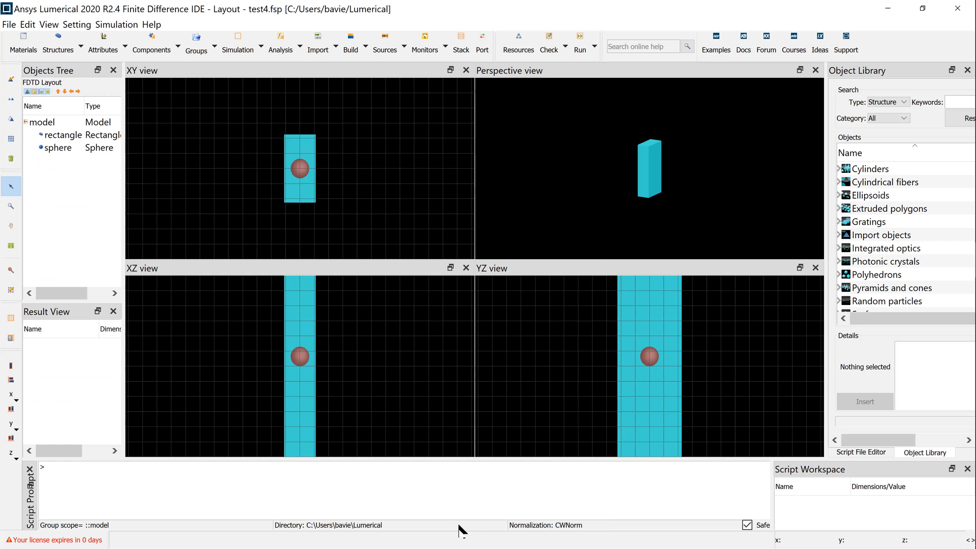